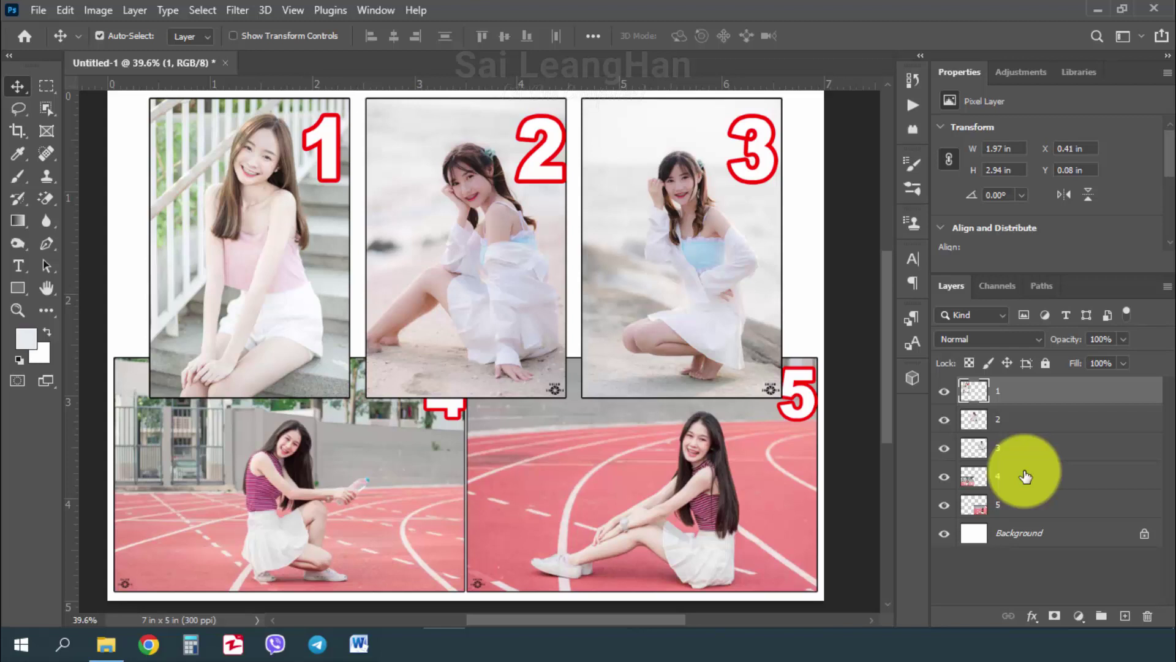
Step: Hide layer 1's photo, then step the layer selection down to layer 3 and back up to layer 1
click(945, 391)
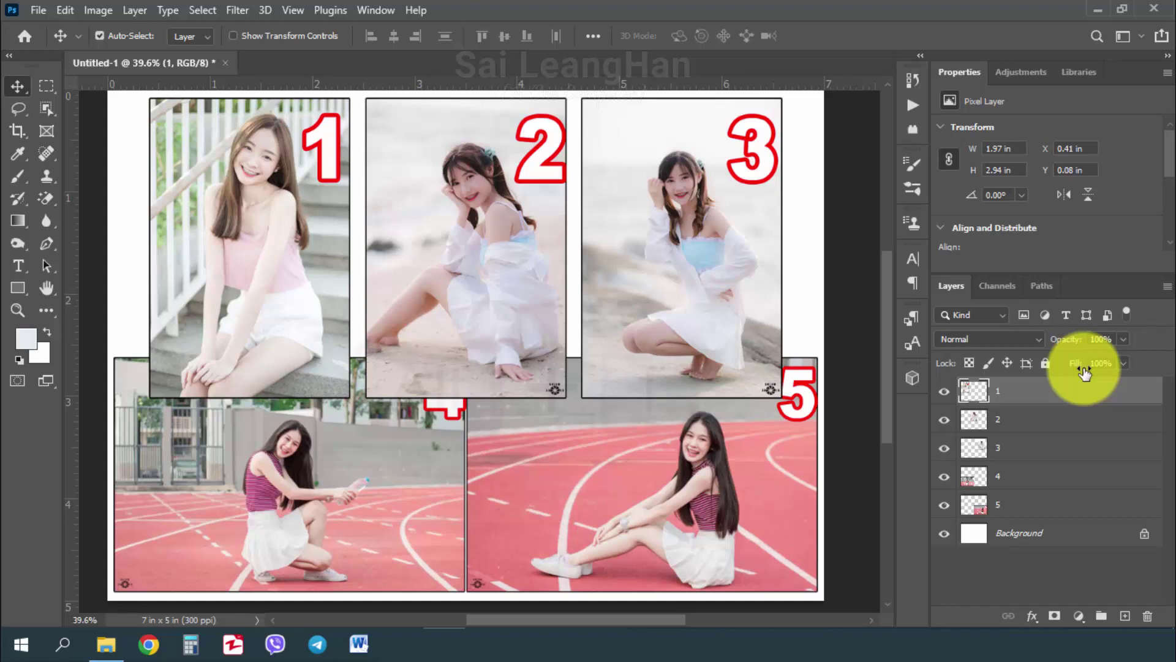
key(alt+bracketleft)
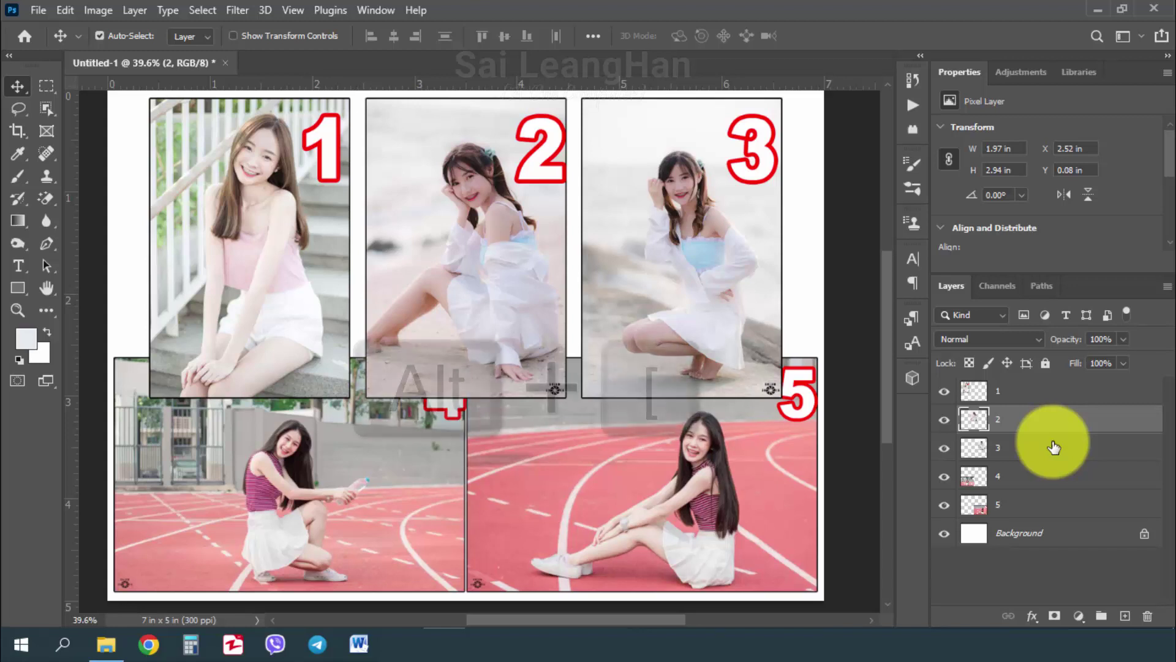
key(alt+bracketleft)
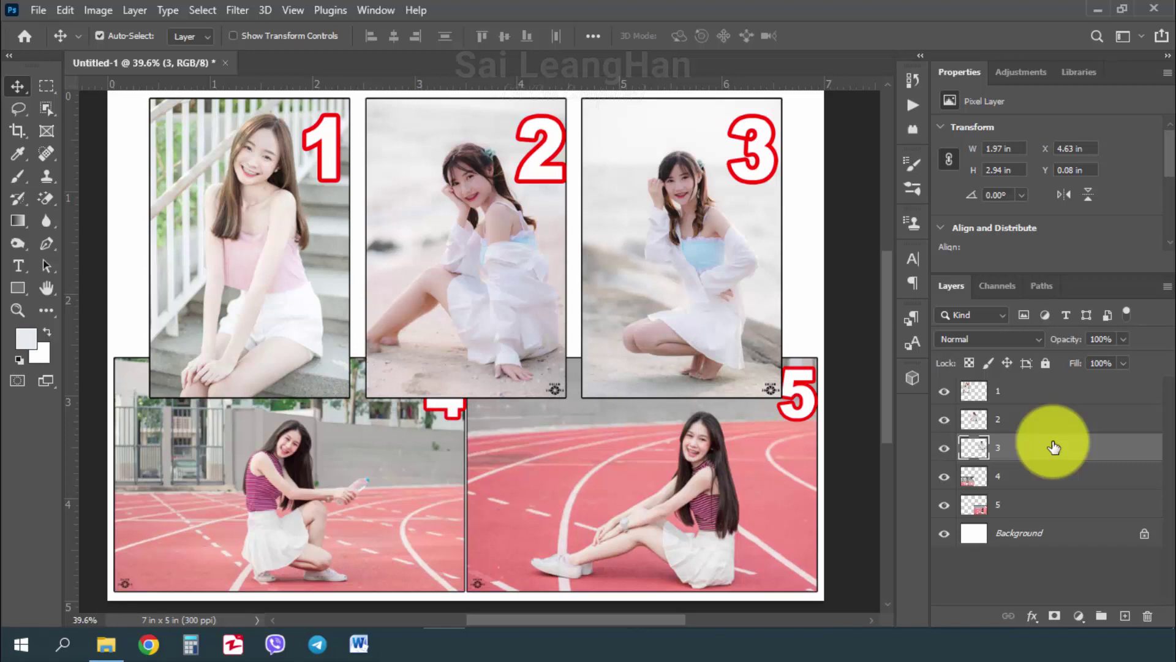
key(alt+bracketright)
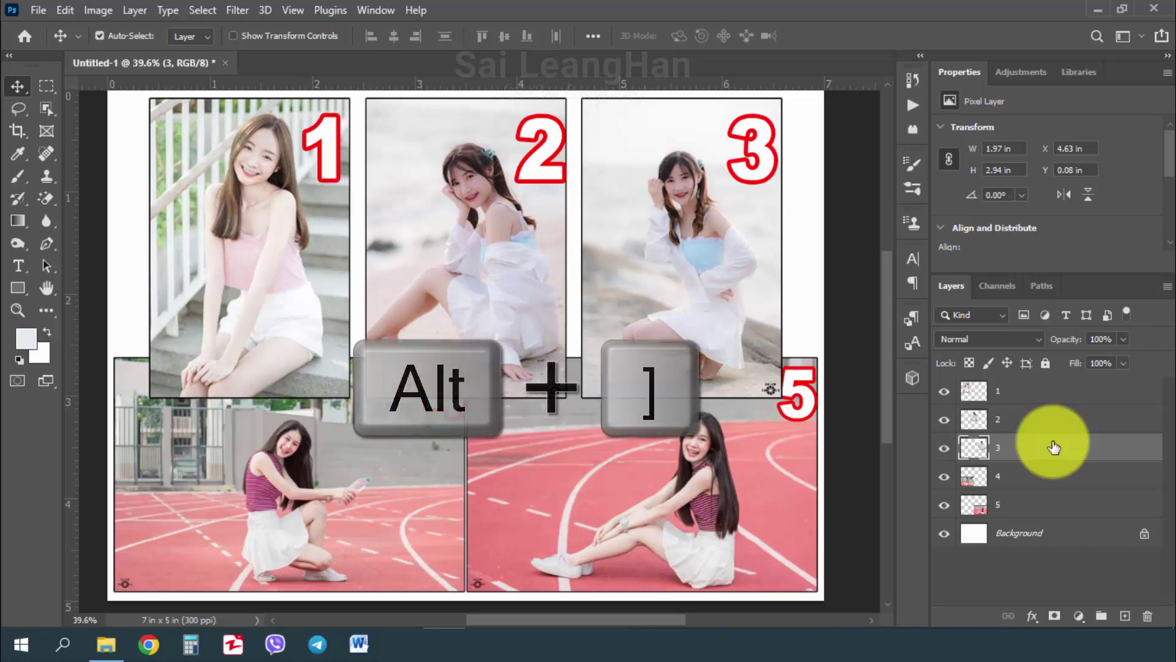
key(alt+bracketright)
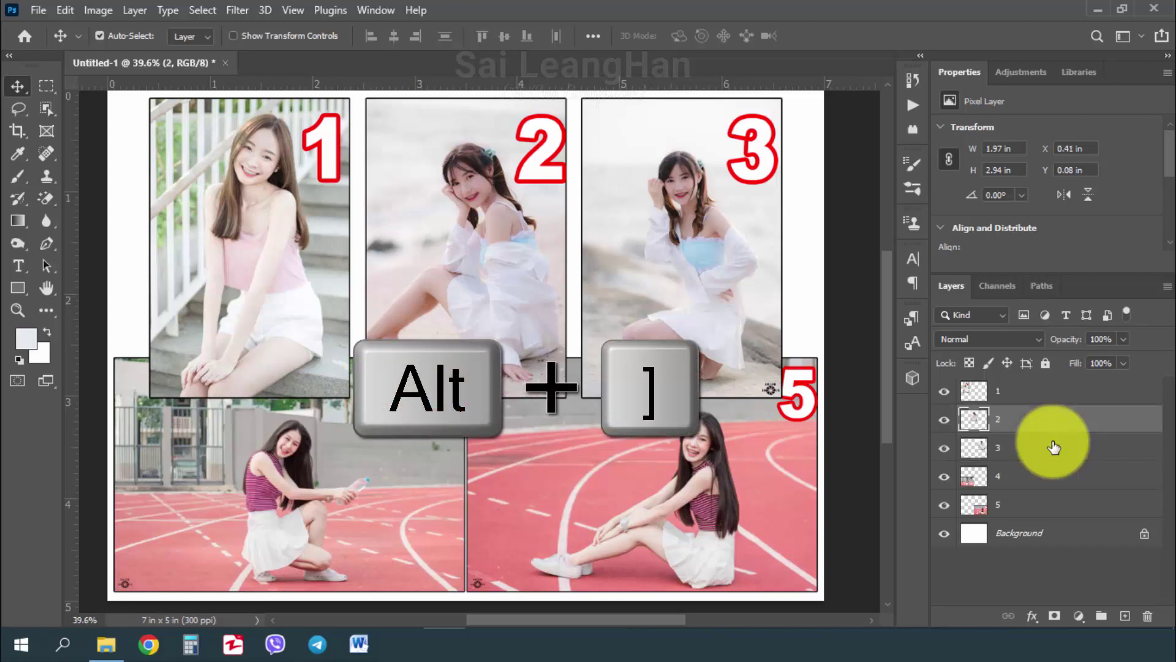
key(alt+bracketright)
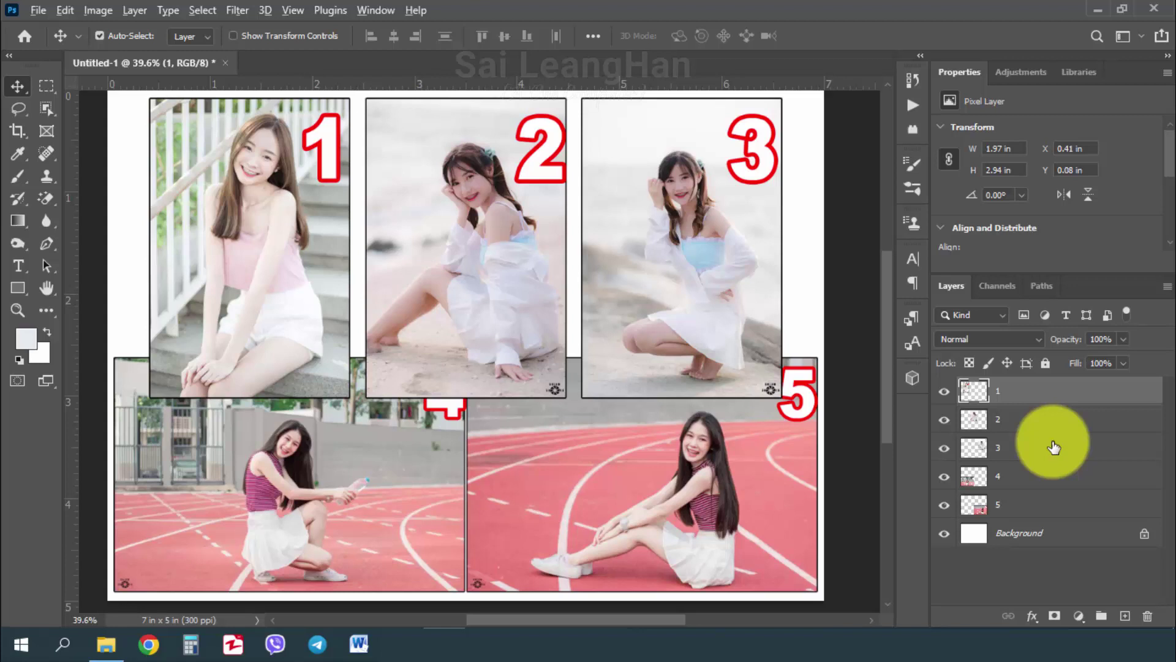
Step: Extend the selection from layer 1 down to layer 3, then from layer 3 up to layer 1
key(shift+alt+bracketleft)
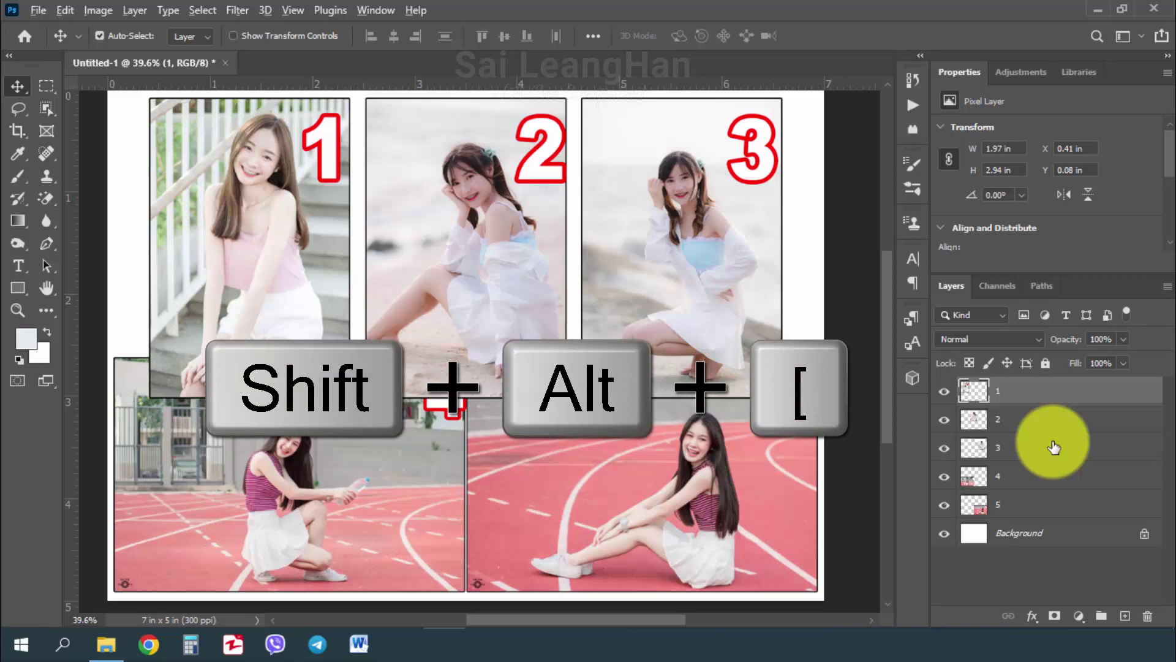
key(shift+alt+bracketleft)
key(shift+alt+bracketleft)
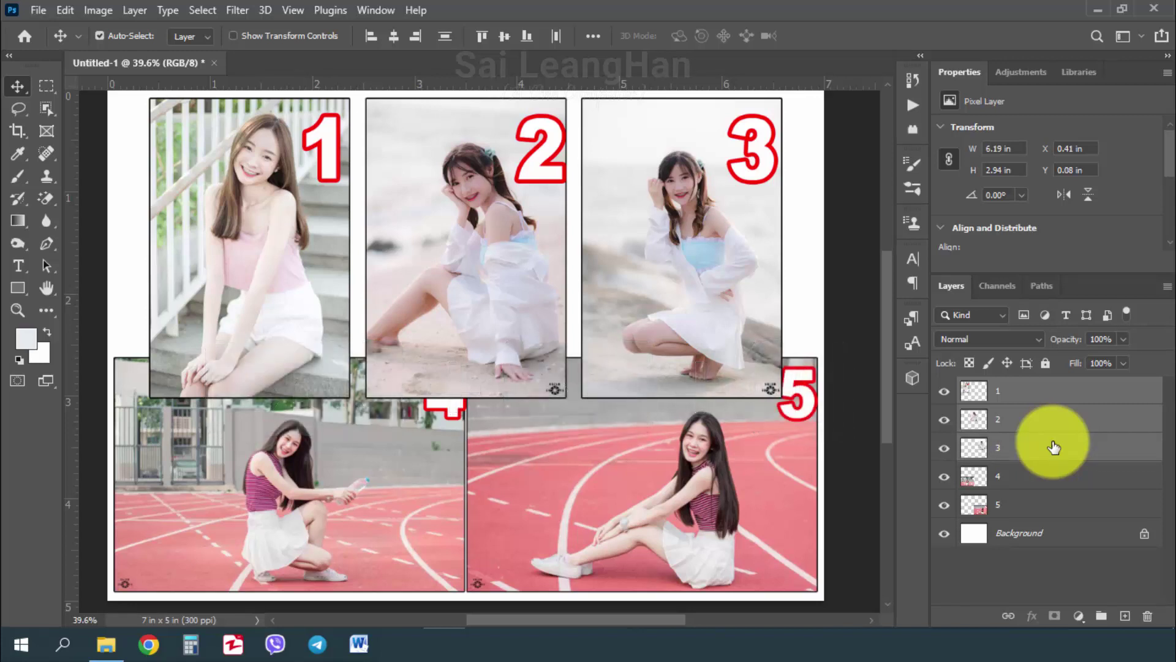
click(1039, 453)
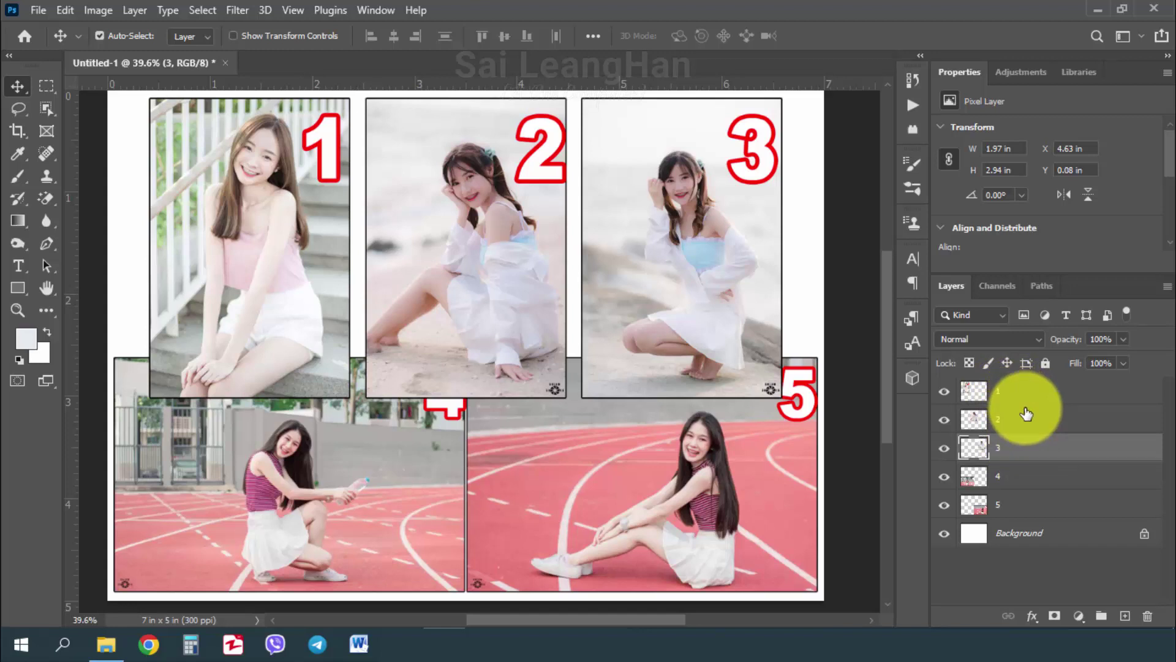
key(shift+alt+bracketright)
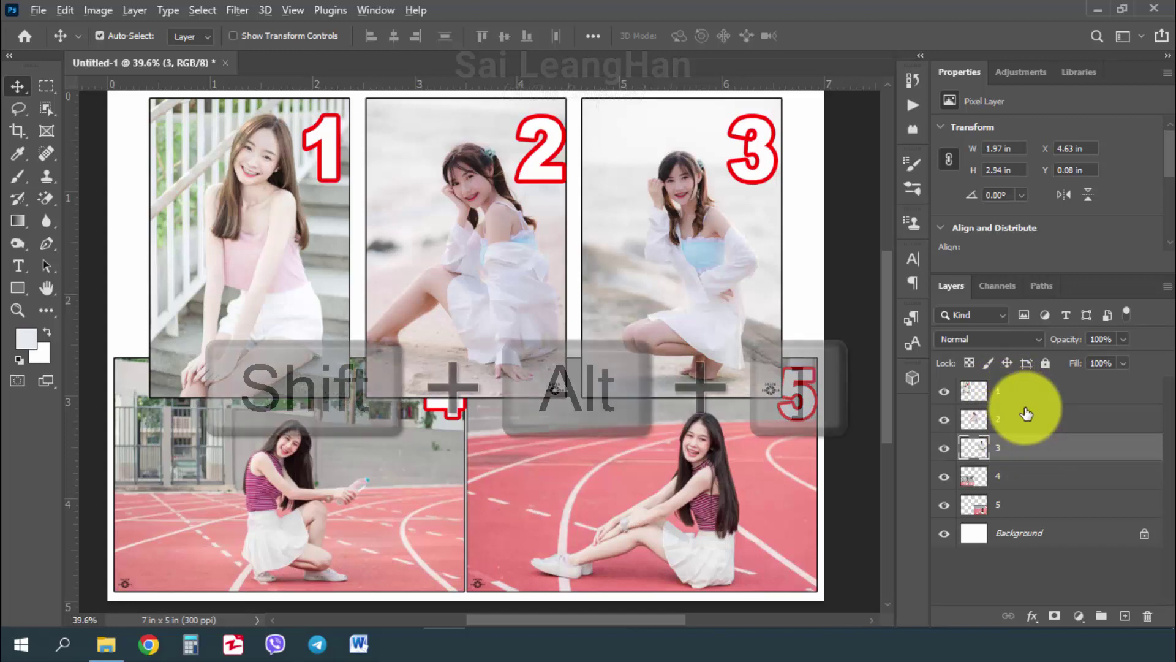
key(shift+alt+bracketright)
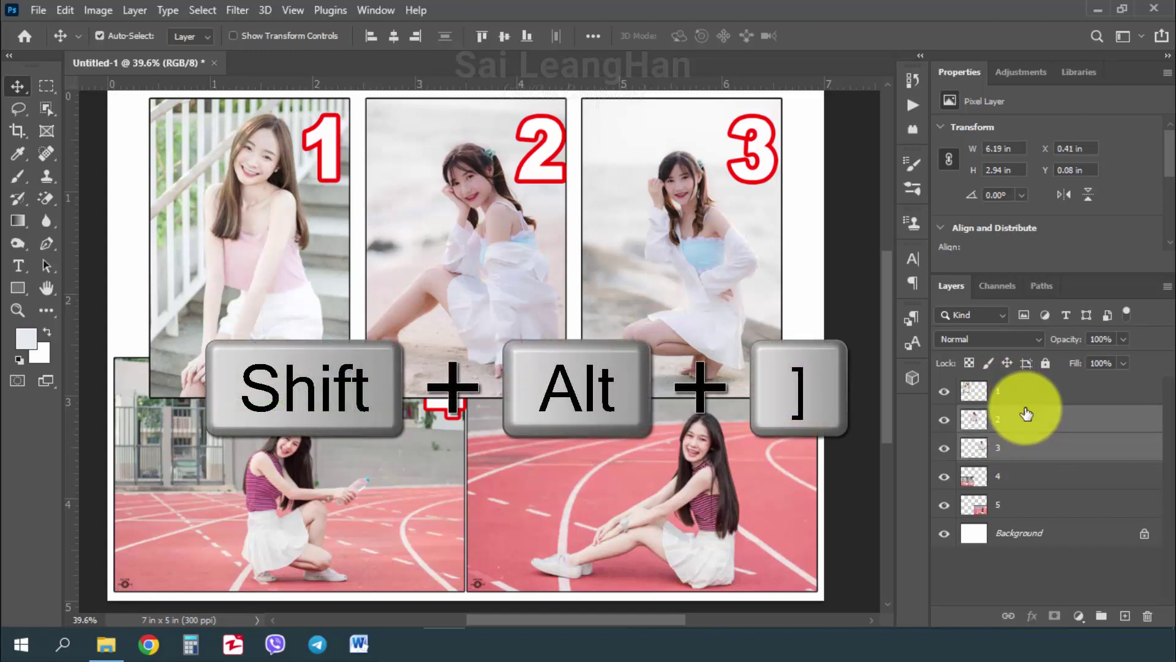
key(shift+alt+bracketright)
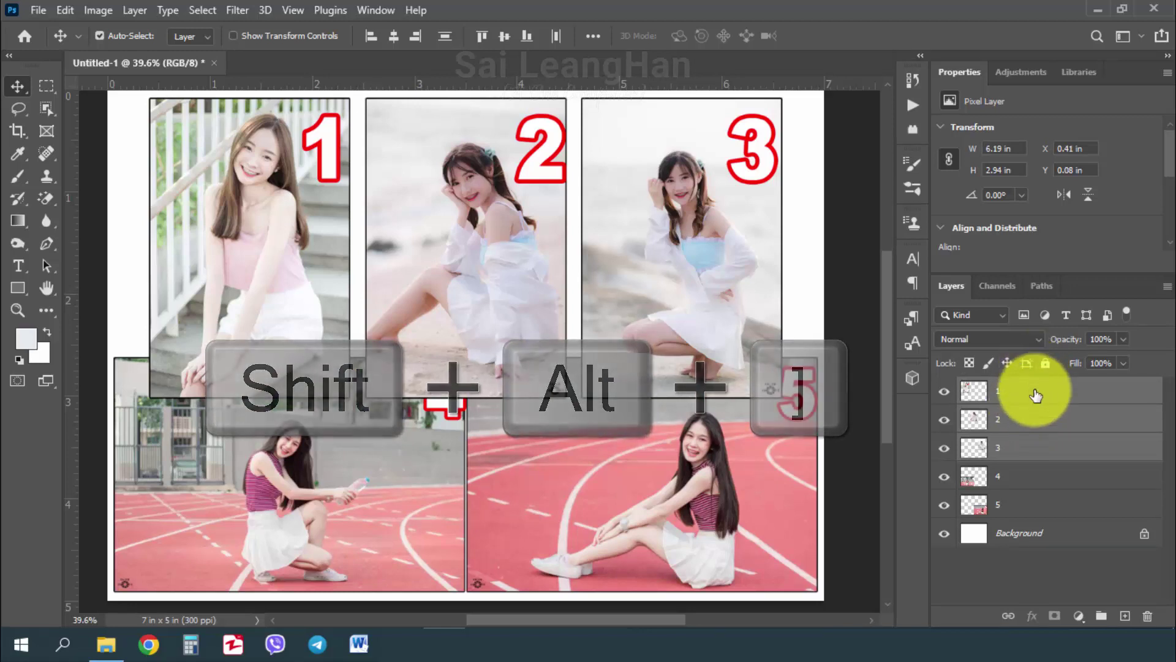
Step: Select layer 1, then layers 1 through 3, deselect all, and reselect layer 1 alone
click(1018, 401)
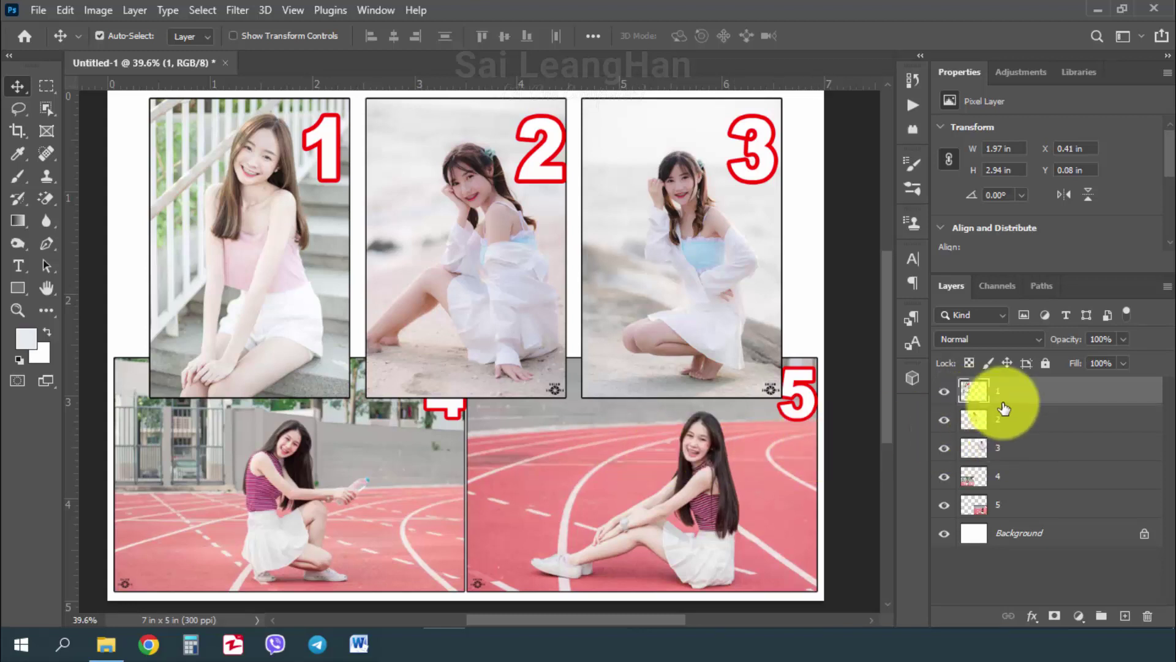
shift+click(1005, 451)
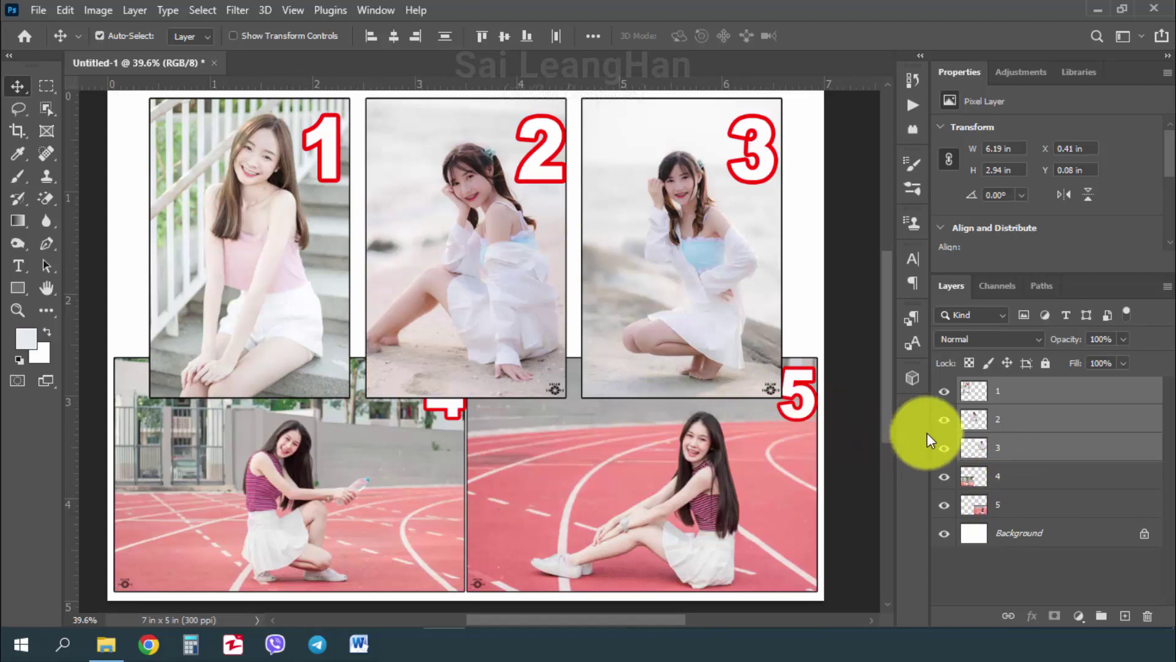
click(842, 301)
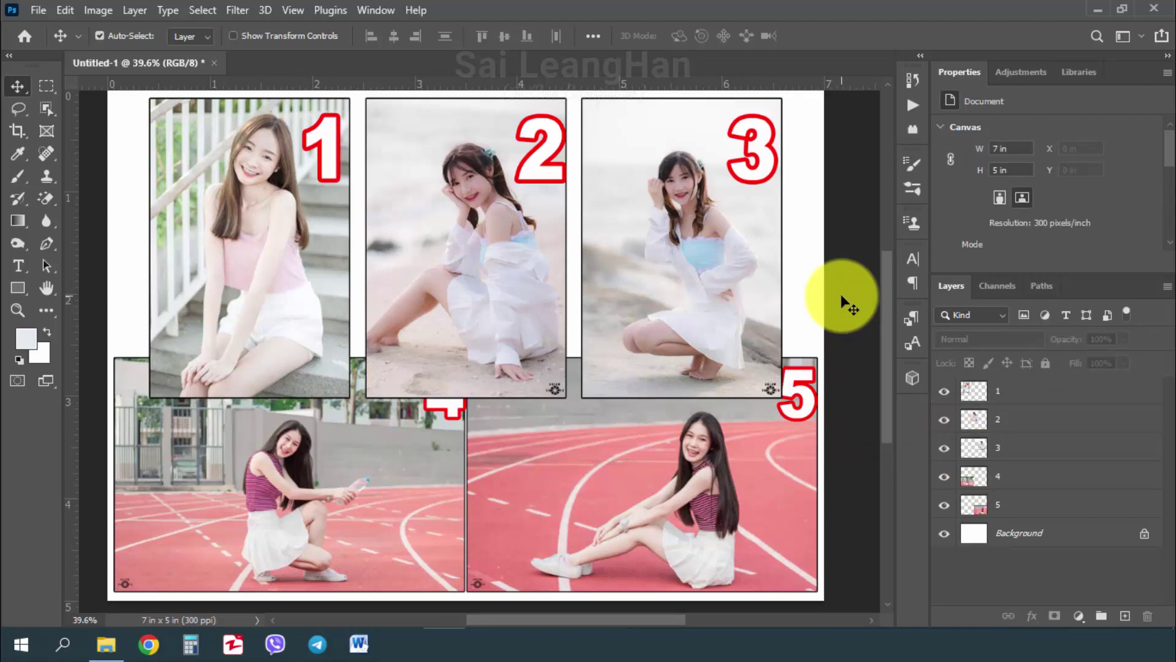
click(1042, 392)
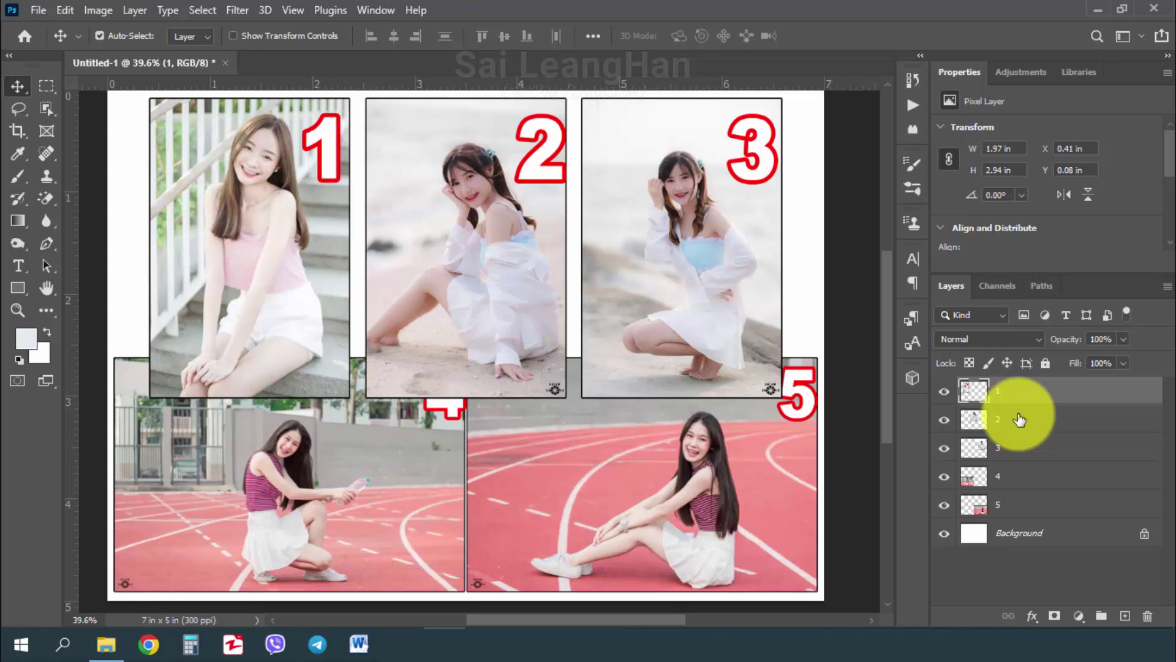
Step: Send layer 1 down past layers 2, 3 and 4 with Ctrl+[
key(ctrl)
key(ctrl+bracketleft)
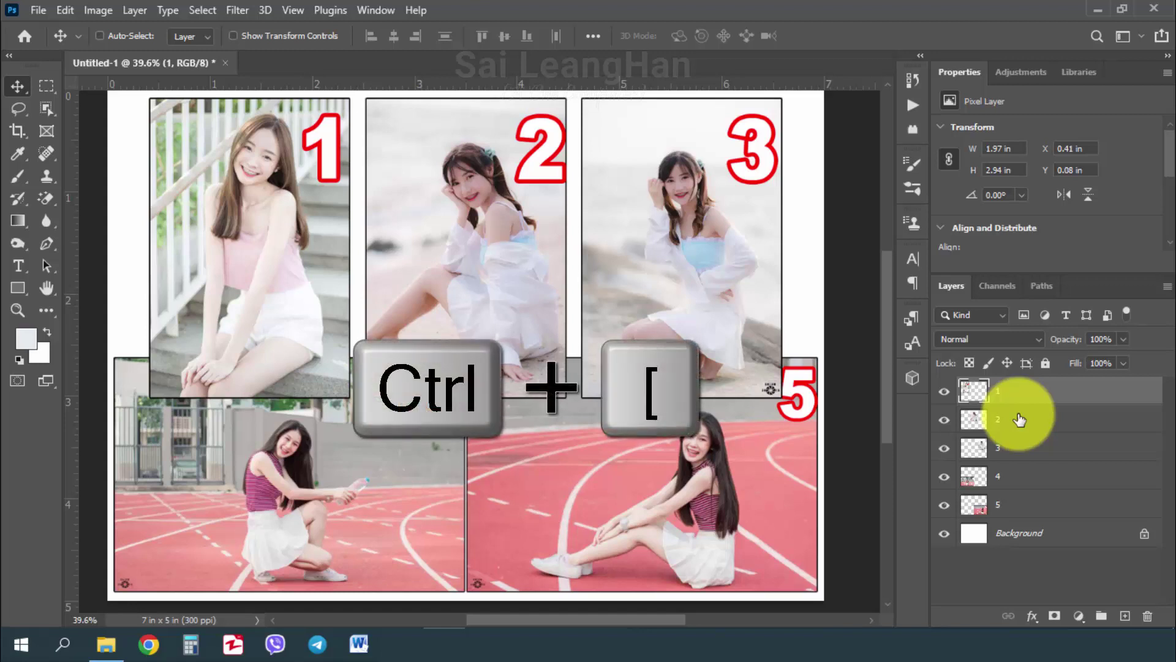
key(ctrl+bracketleft)
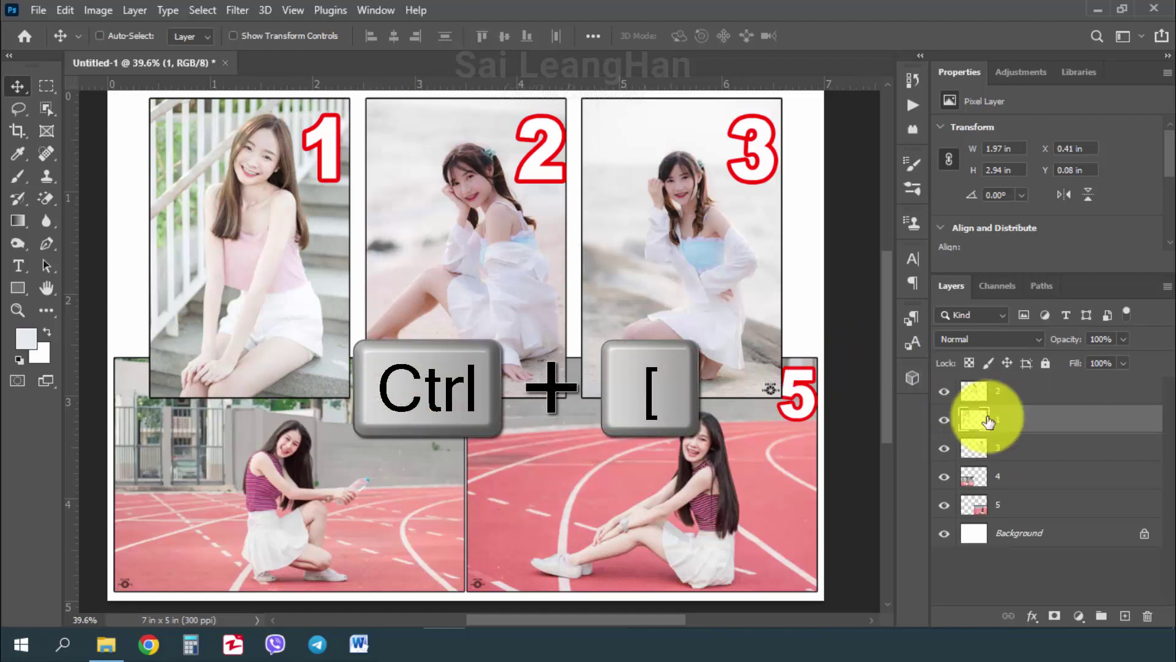
key(ctrl+bracketleft)
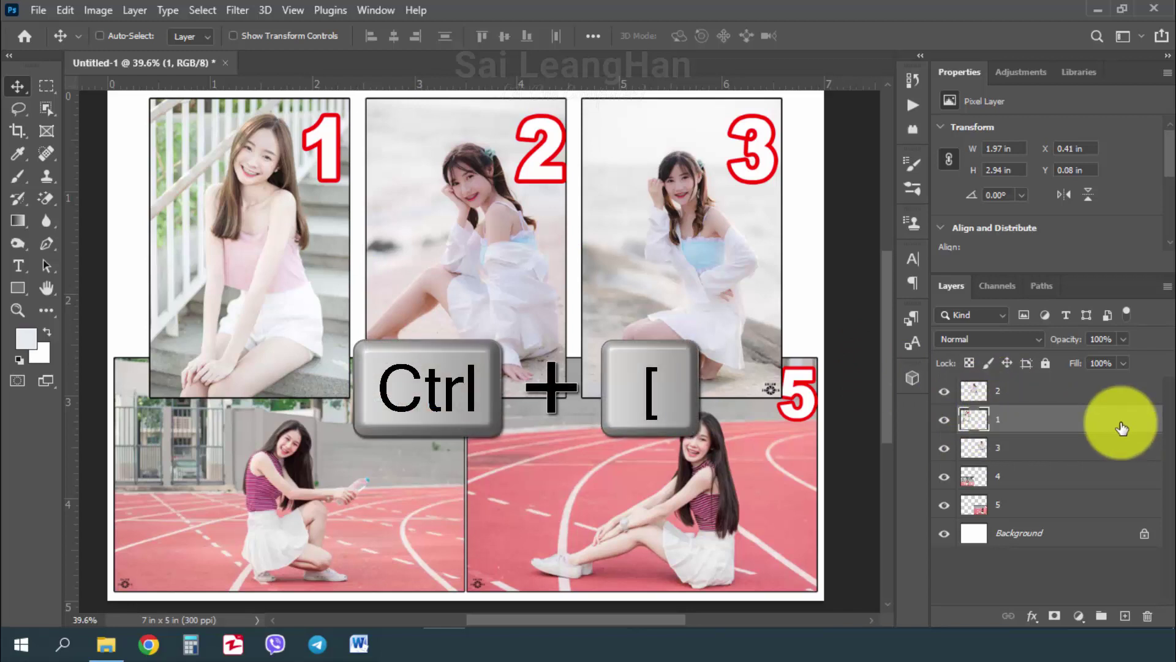
key(ctrl+bracketleft)
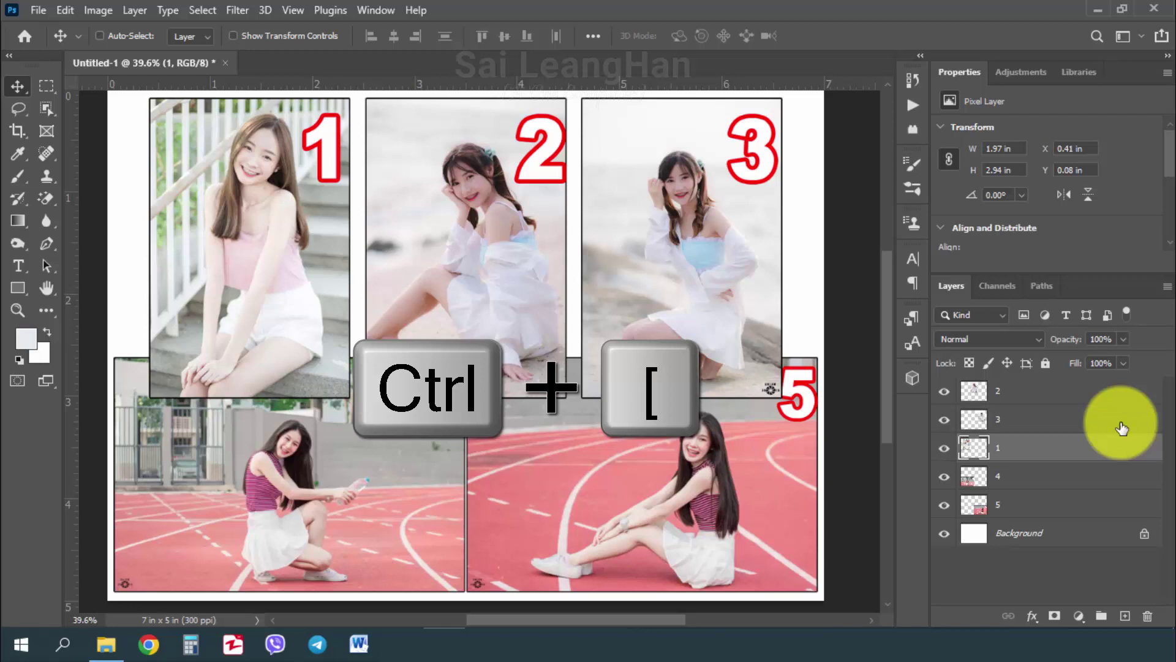
key(ctrl+bracketleft)
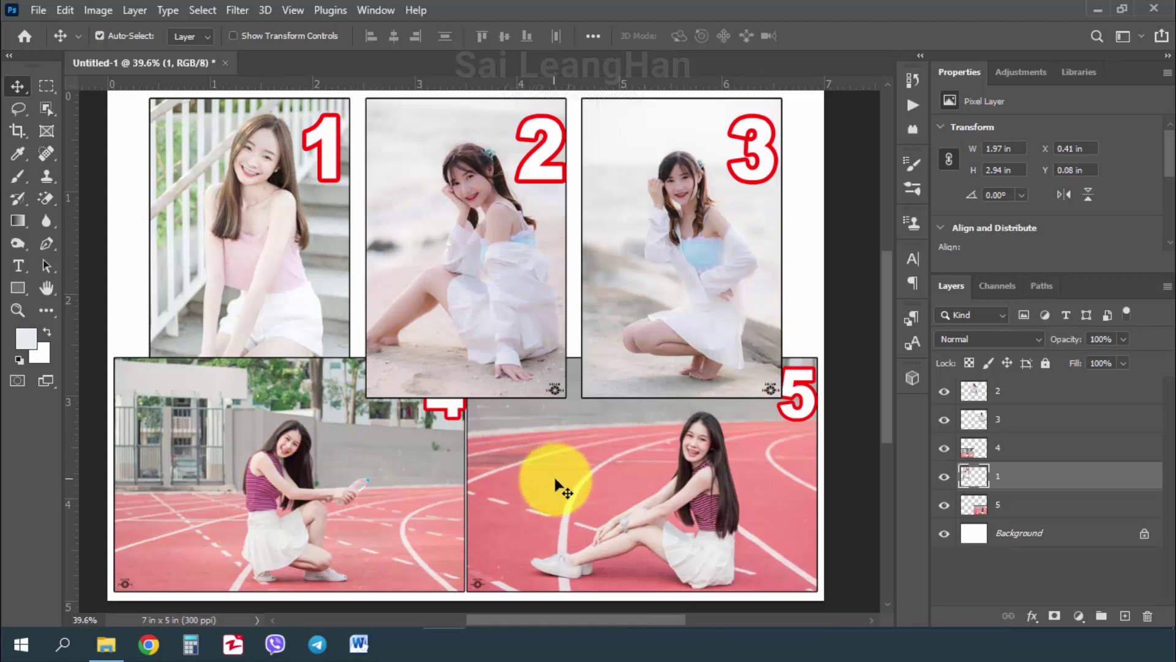
Step: Select layers 2 and 3 together and lower them below layers 4 and 1, just above layer 5
click(1006, 392)
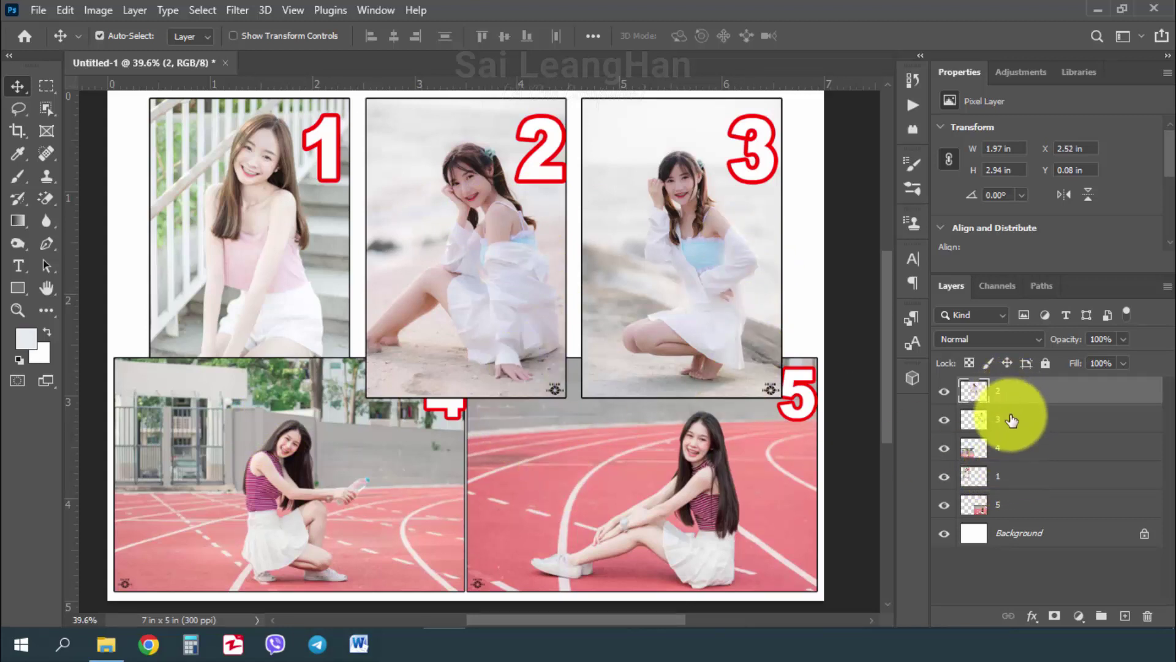
key(shift+alt+bracketleft)
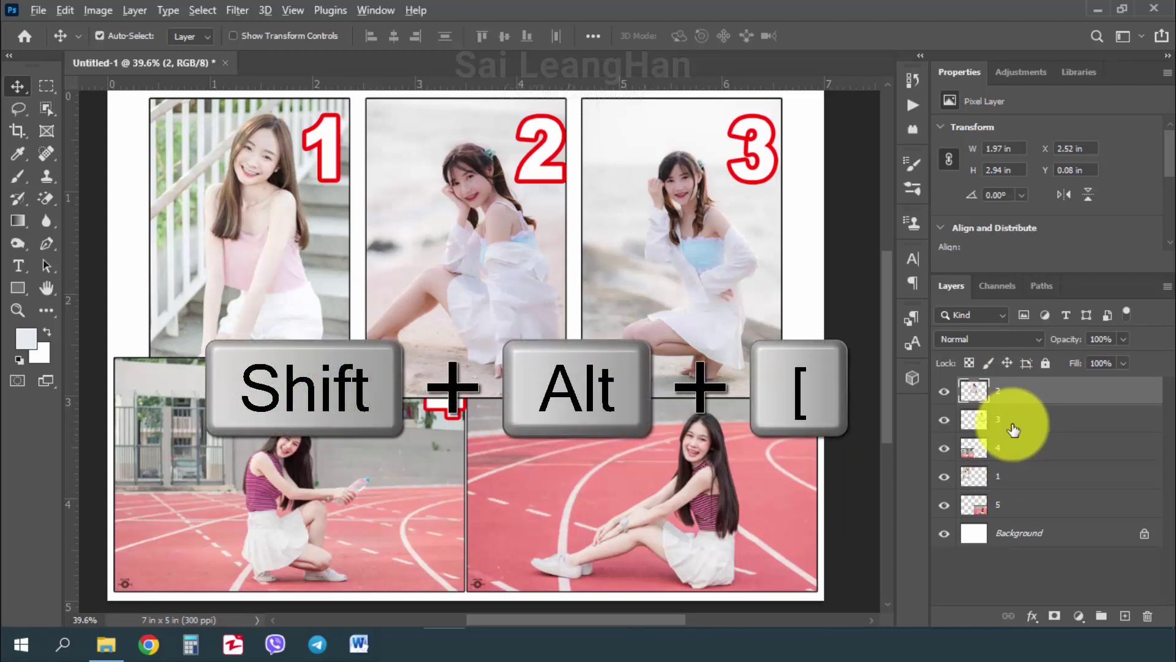
key(shift+alt+bracketleft)
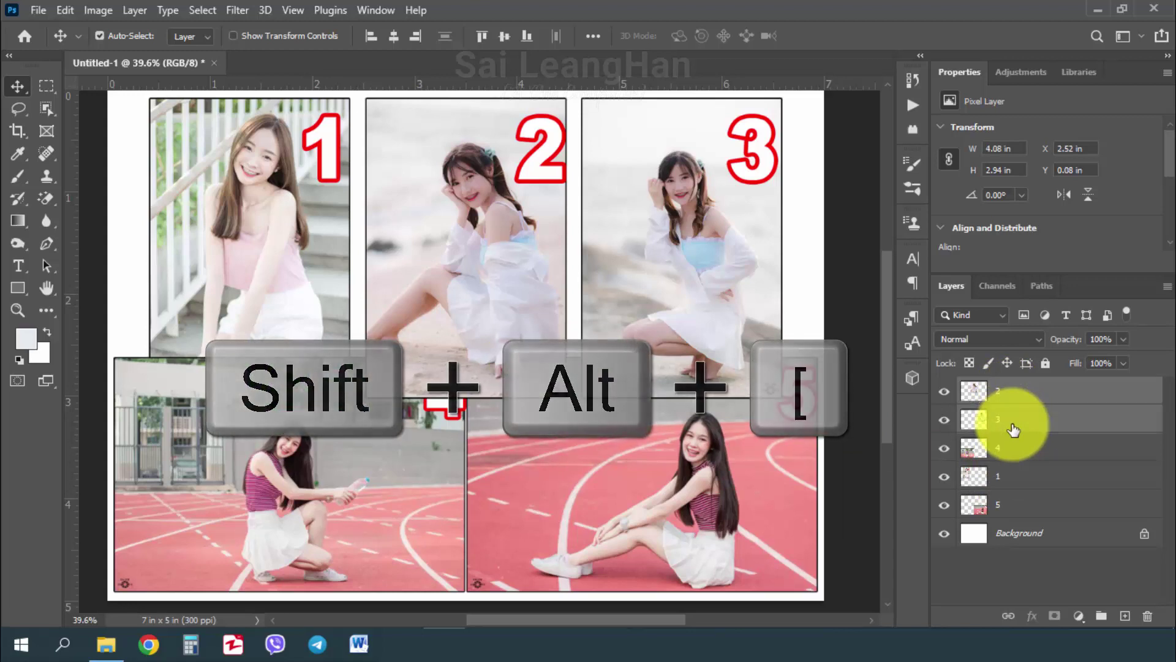
key(ctrl+bracketleft)
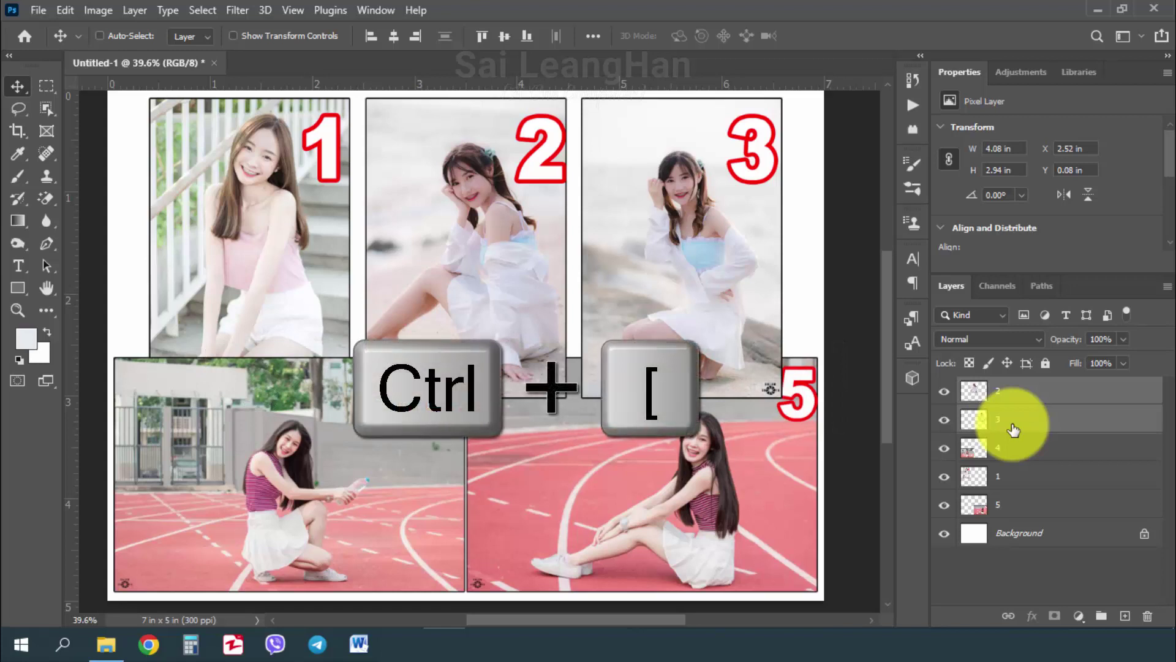
key(ctrl+bracketleft)
key(ctrl+bracketleft)
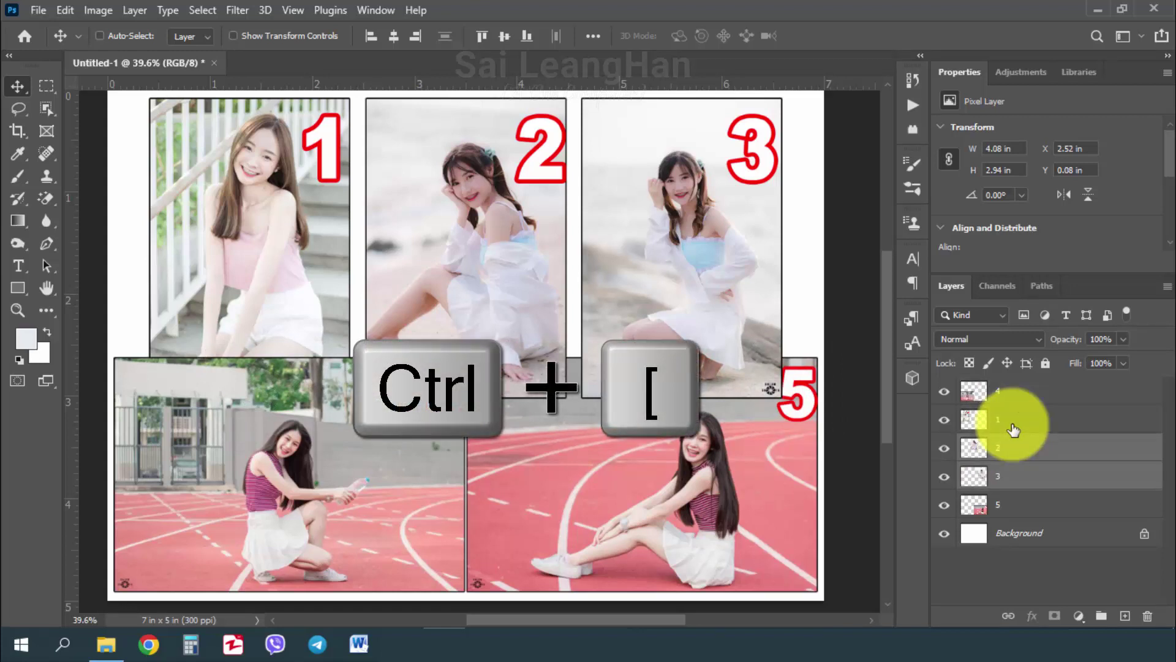
key(ctrl+bracketleft)
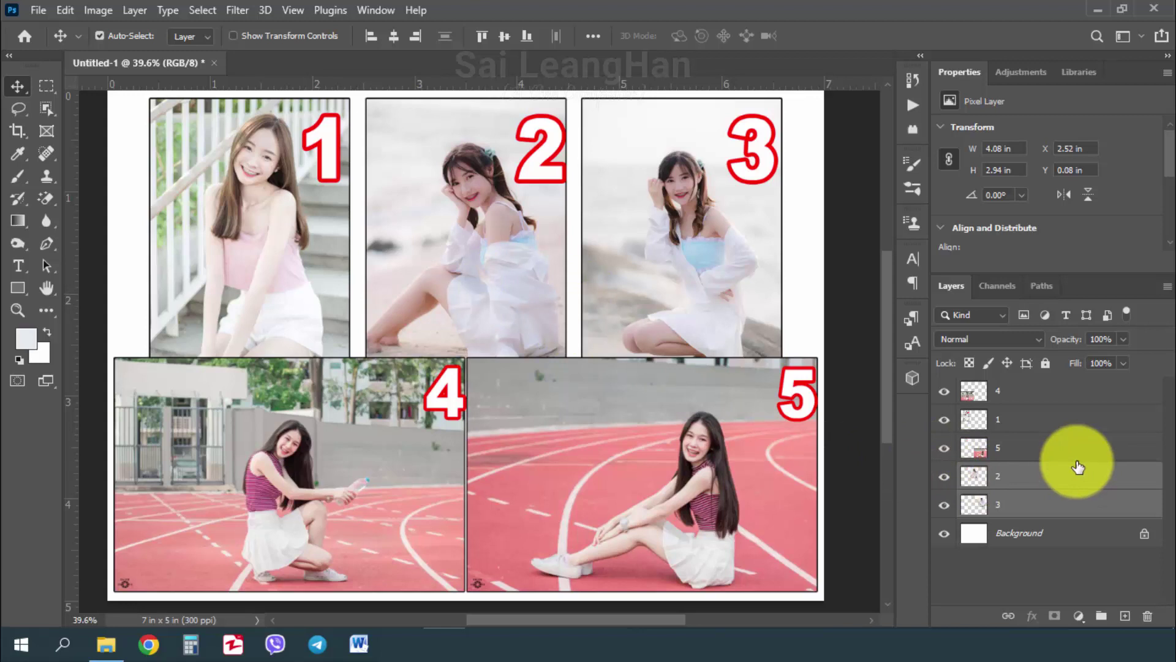
Step: Bring the selected layers 2 and 3 to the top of the Layers panel with Ctrl+]
key(ctrl+bracketright)
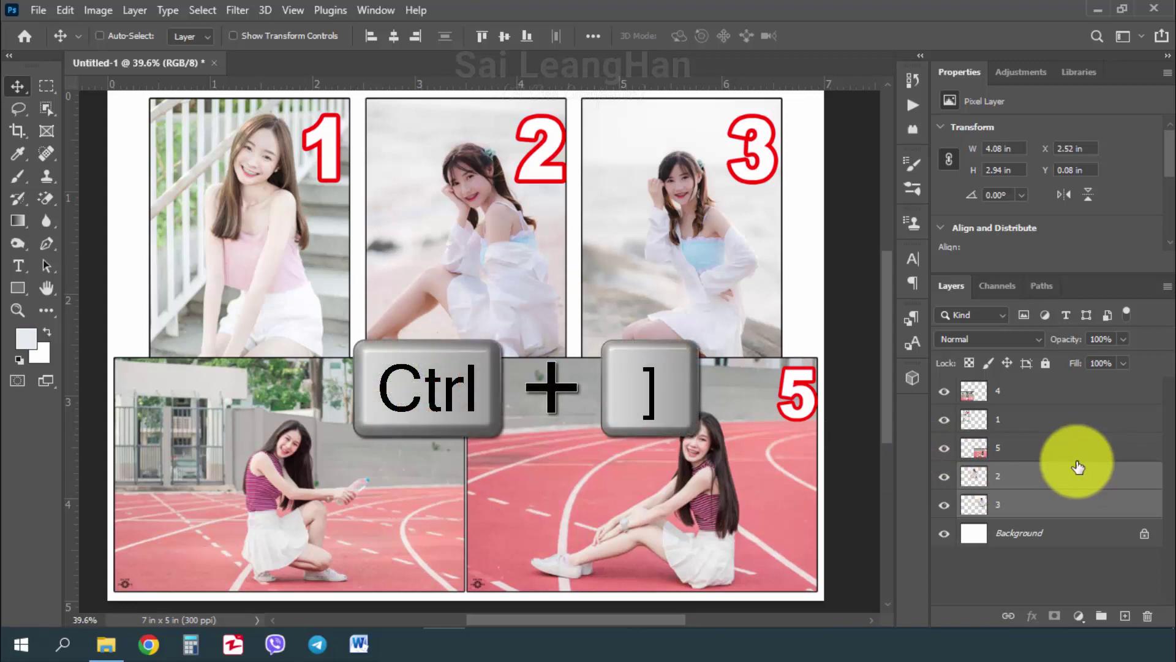
key(ctrl+bracketright)
key(ctrl+bracketright)
key(ctrl+bracketright)
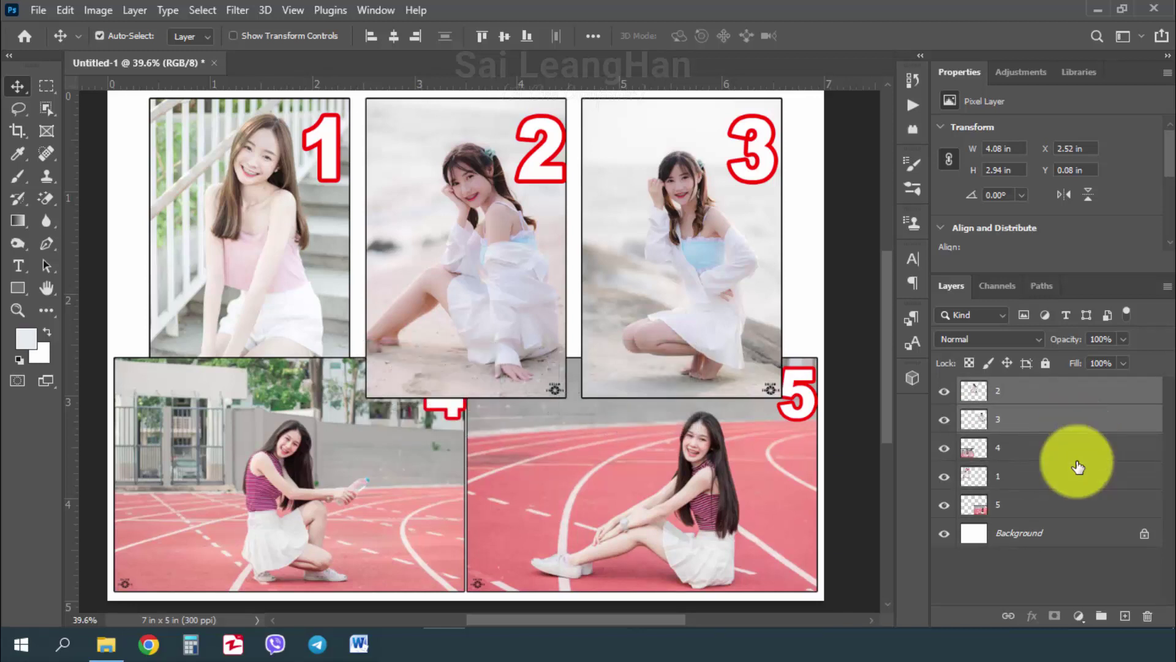
key(ctrl)
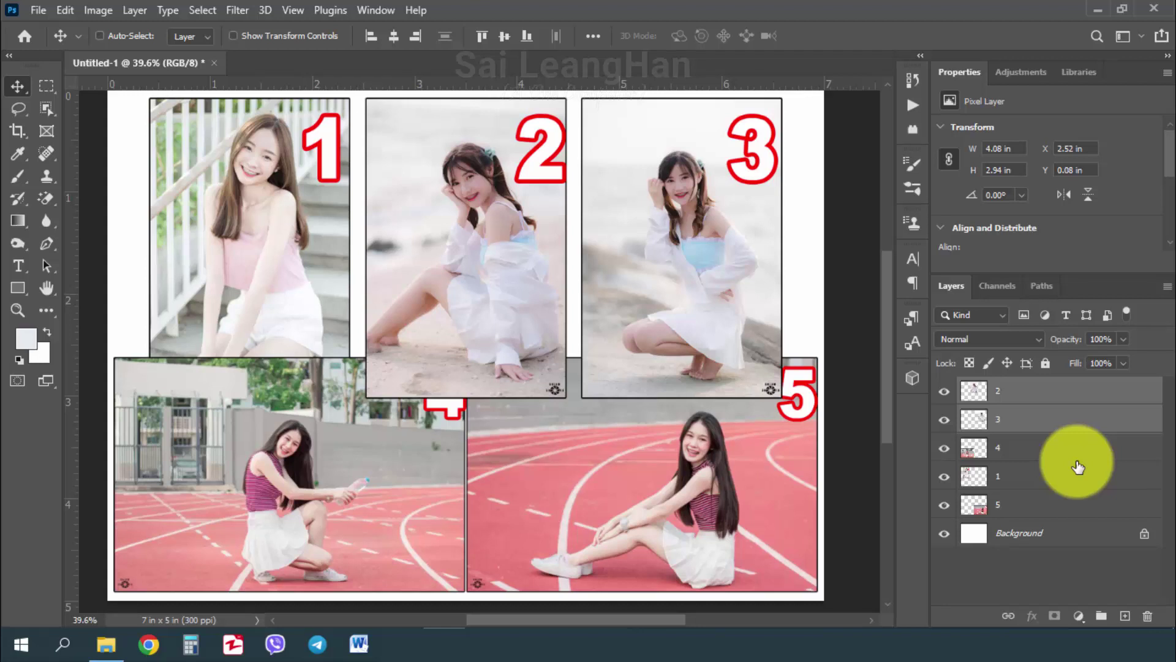